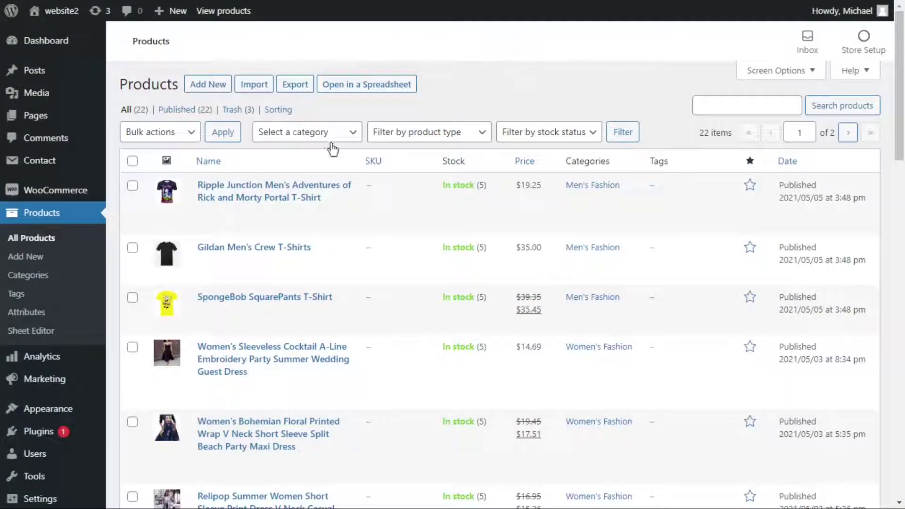
Change the Gildan Men's Crew T-Shirts regular price from 35 to 35.99, update it, and open Sheet Editor.
click(238, 262)
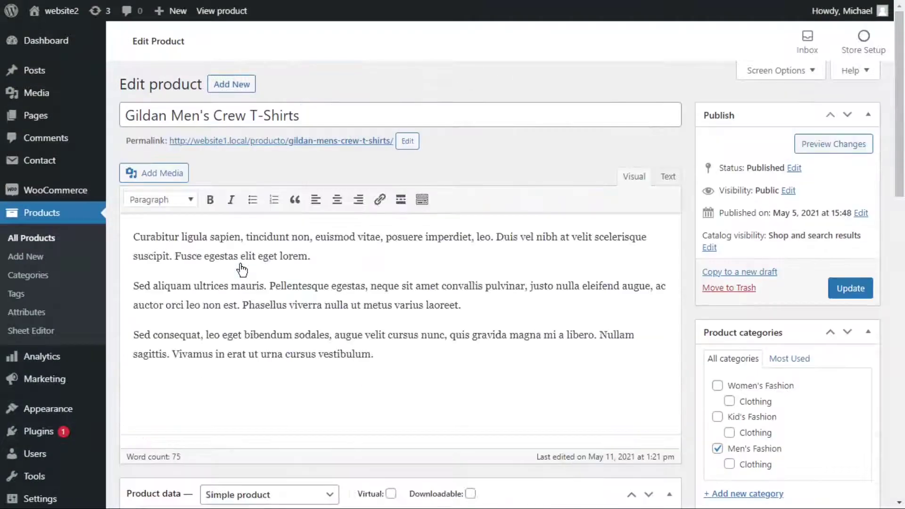
scroll(241, 269, down, 3)
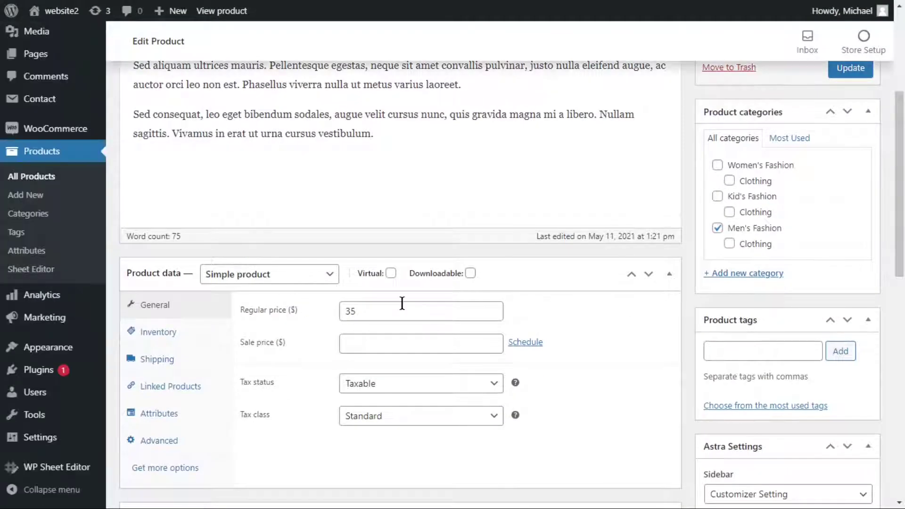
click(382, 311)
text(.)
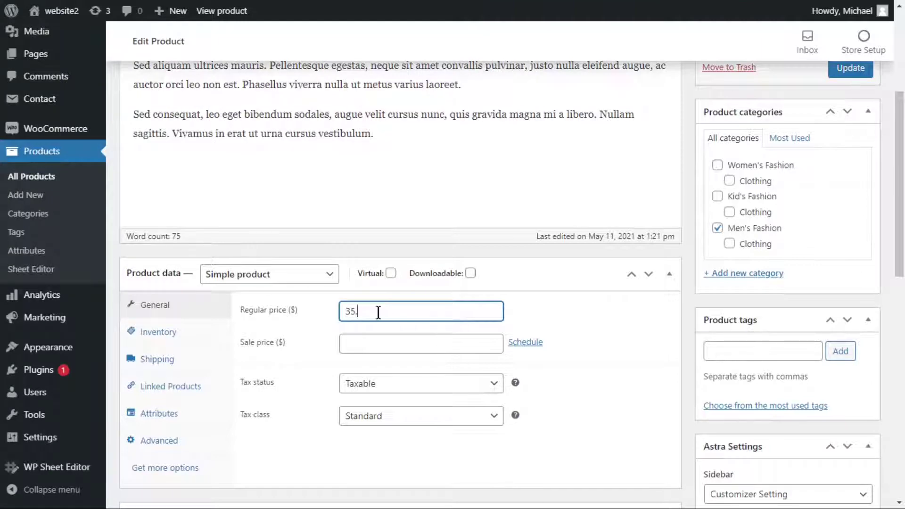
text(99)
click(845, 74)
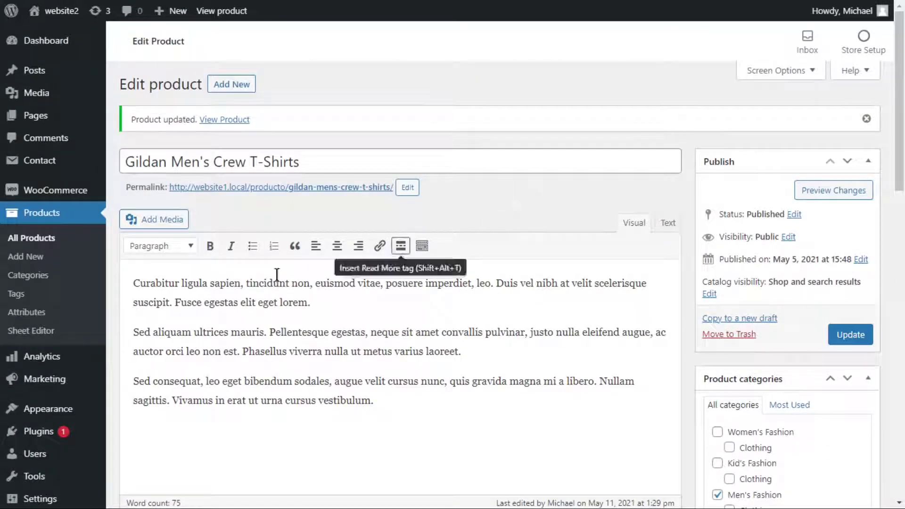
click(22, 336)
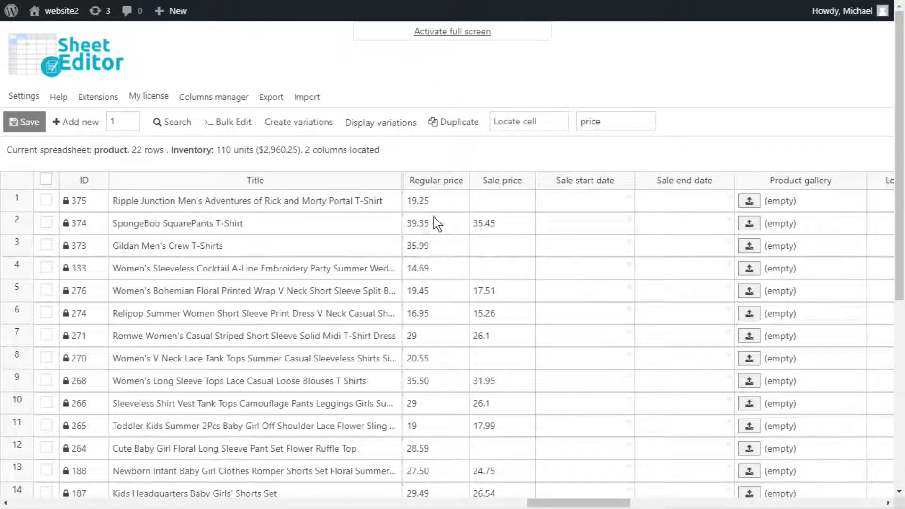
scroll(434, 217, down, 3)
scroll(435, 238, down, 2)
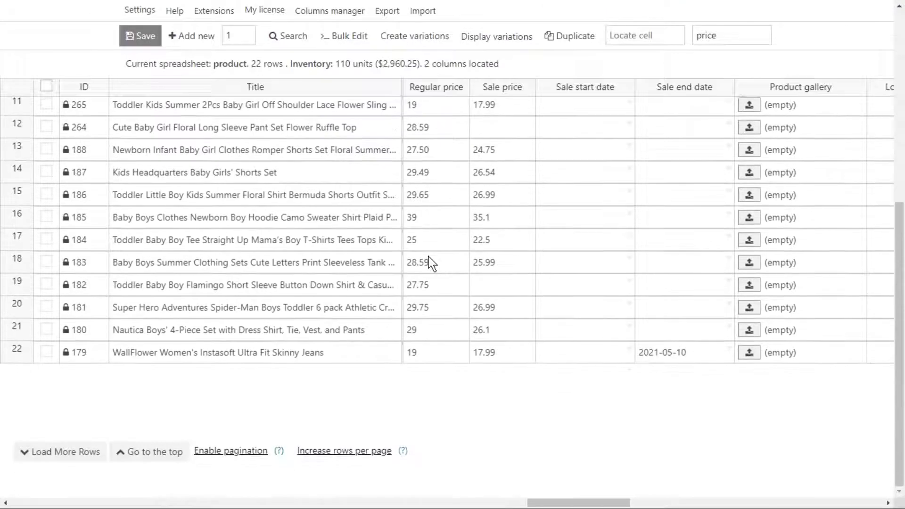
scroll(425, 253, up, 1)
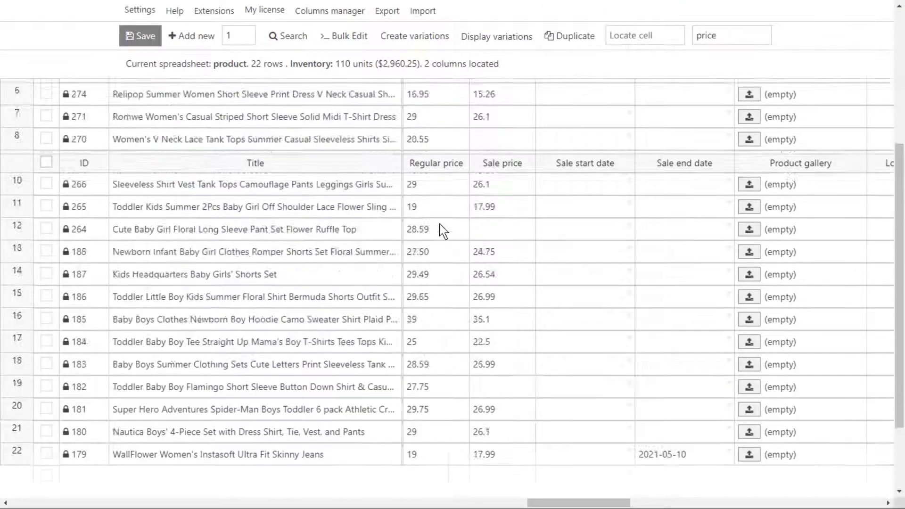
scroll(443, 231, up, 2)
scroll(448, 212, up, 2)
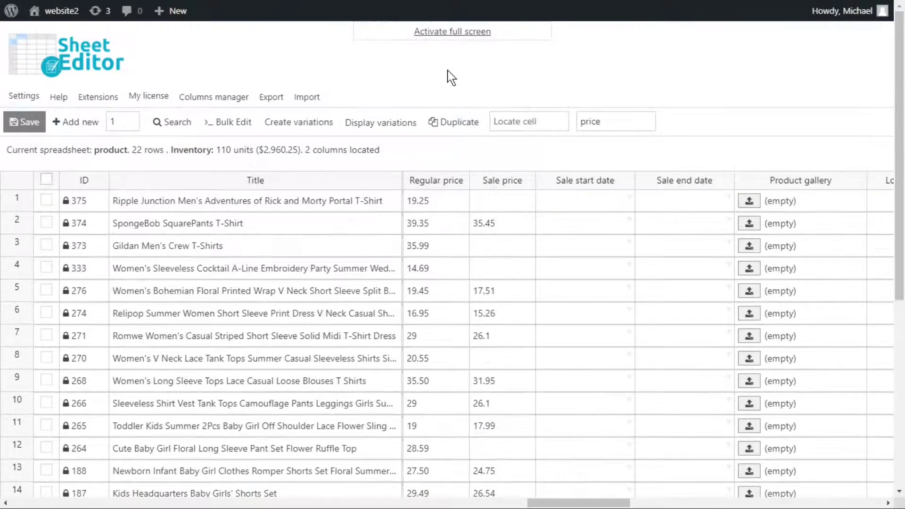
Run an advanced search for products whose Regular price does NOT CONTAIN '.'.
click(174, 124)
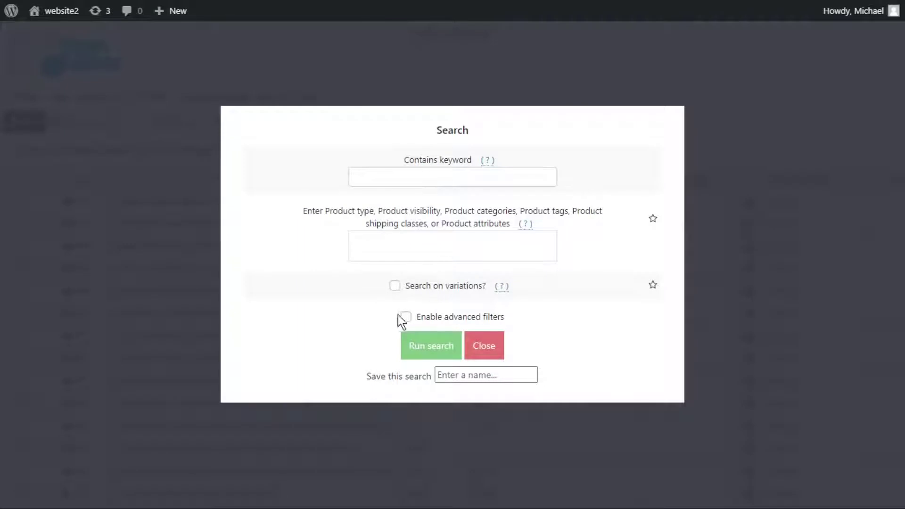
click(407, 318)
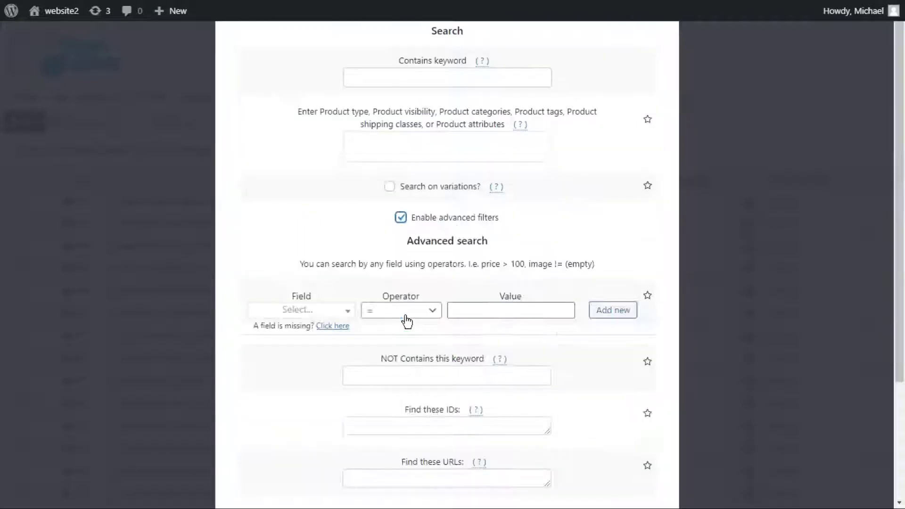
click(346, 314)
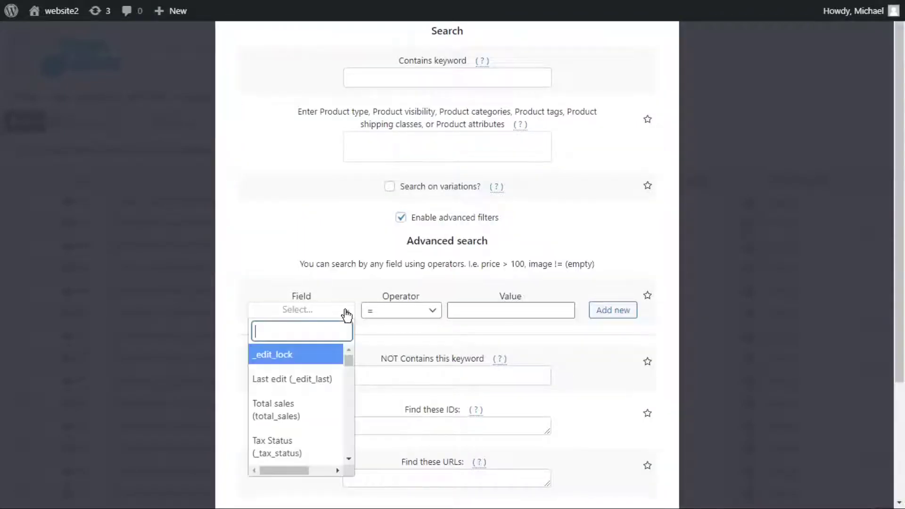
text(reg)
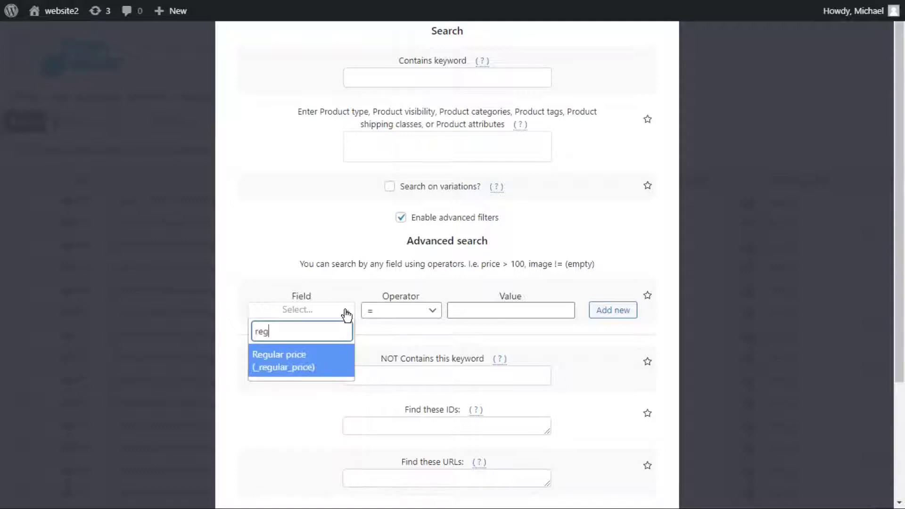
click(285, 368)
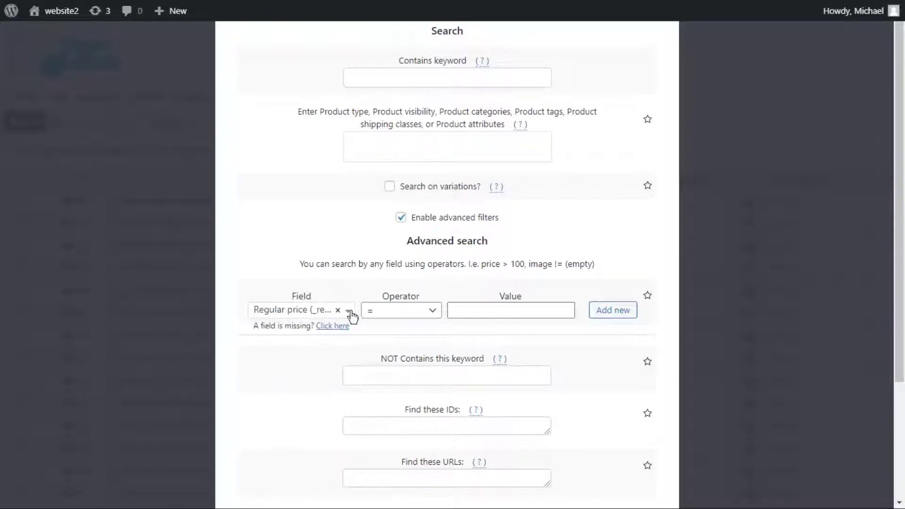
click(418, 318)
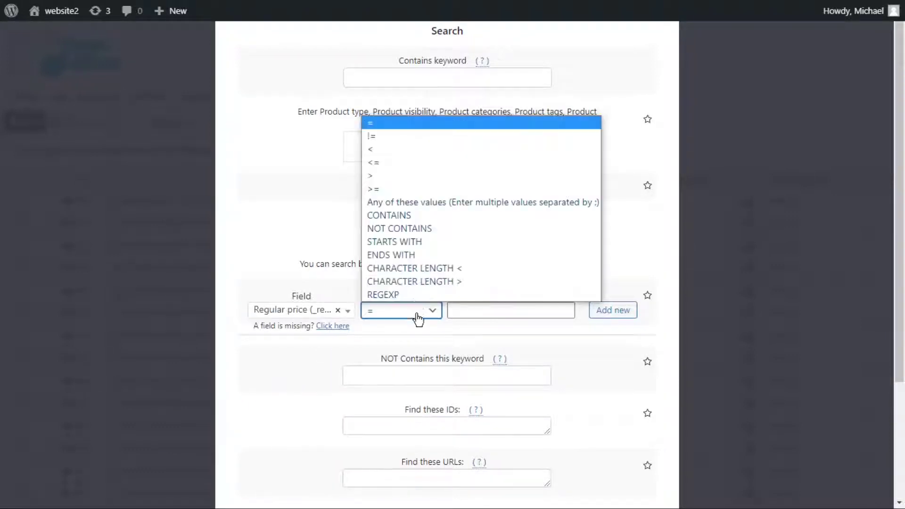
click(415, 229)
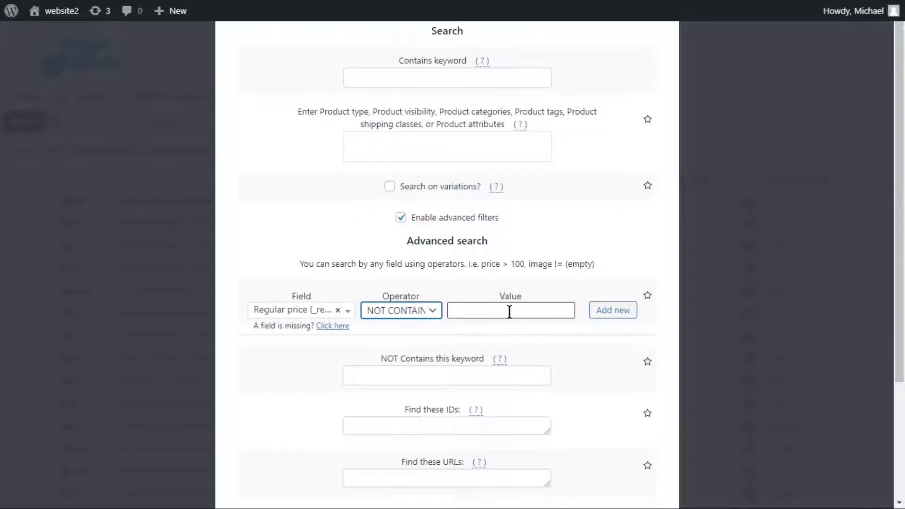
click(534, 312)
text(.)
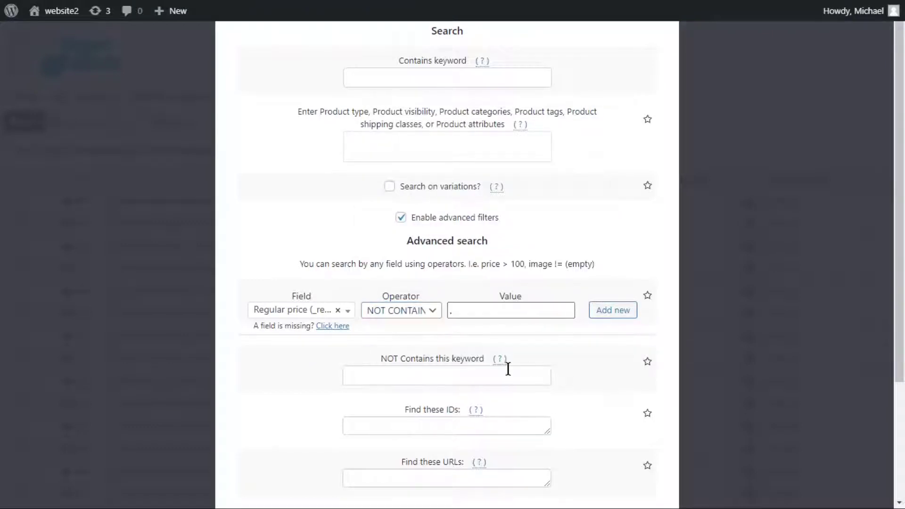
scroll(436, 390, down, 3)
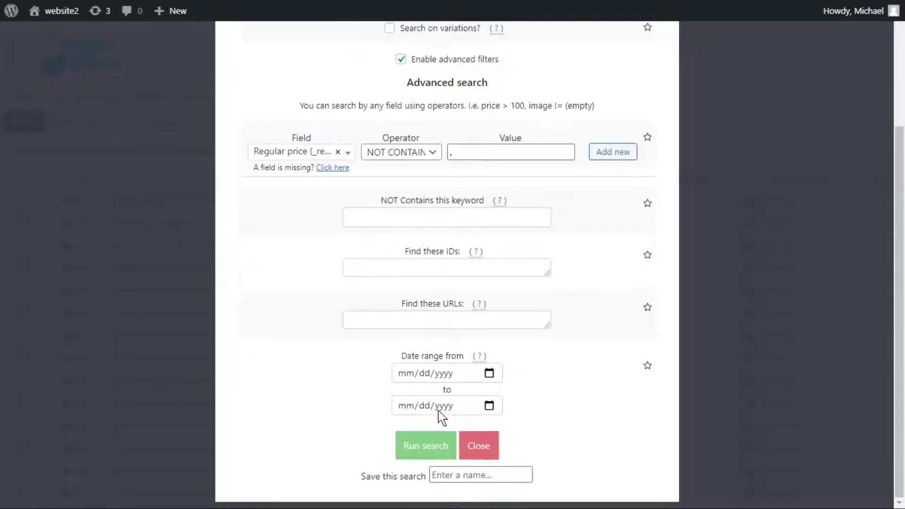
click(438, 449)
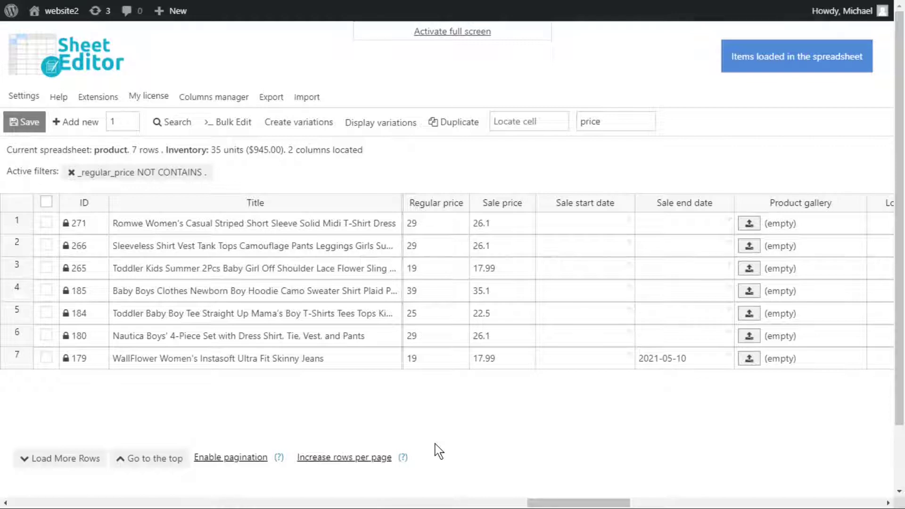
Set up a bulk edit of Regular price for all rows from the current search.
click(234, 126)
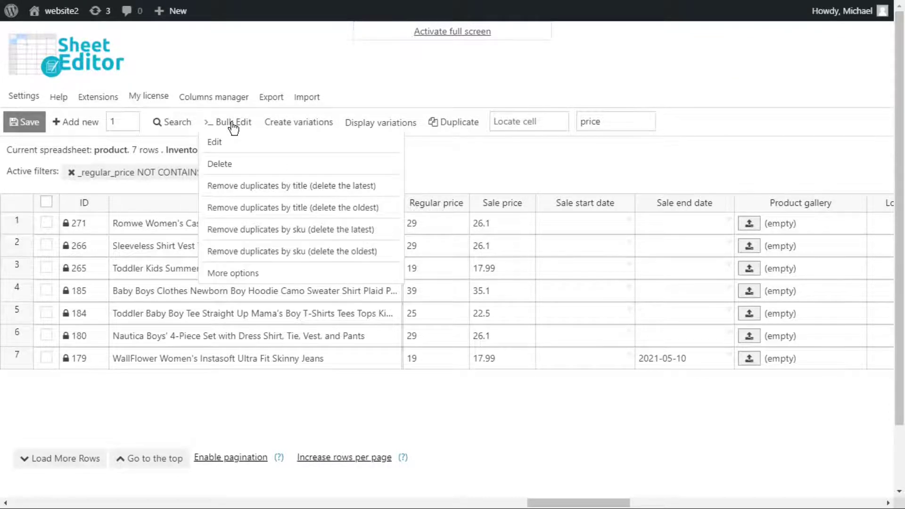
click(234, 127)
click(490, 112)
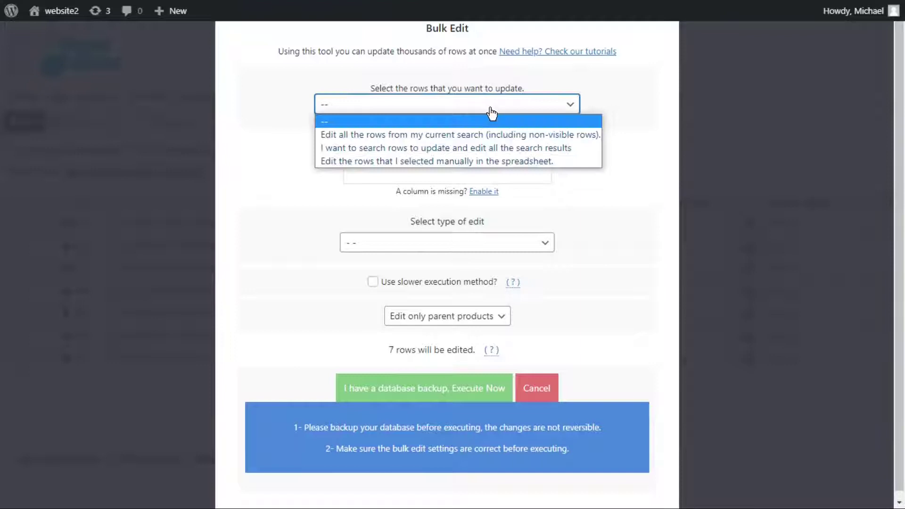
click(478, 134)
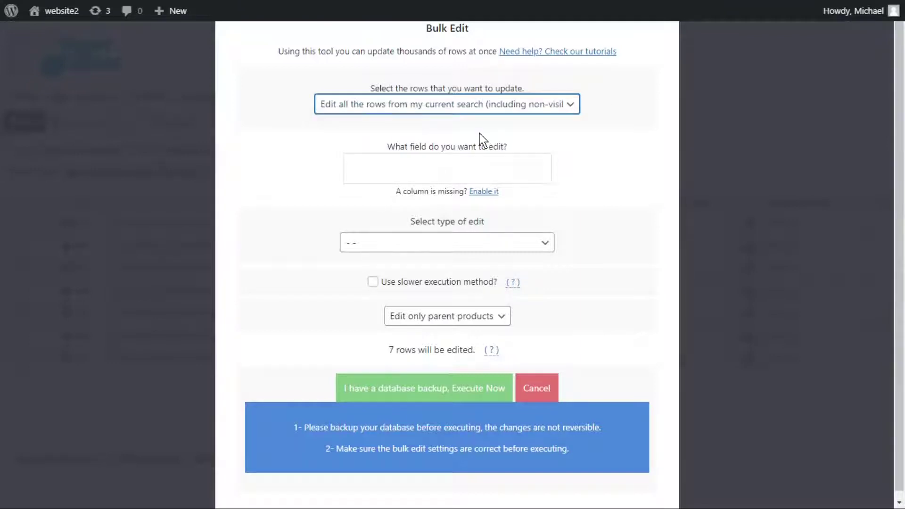
click(430, 166)
text(re)
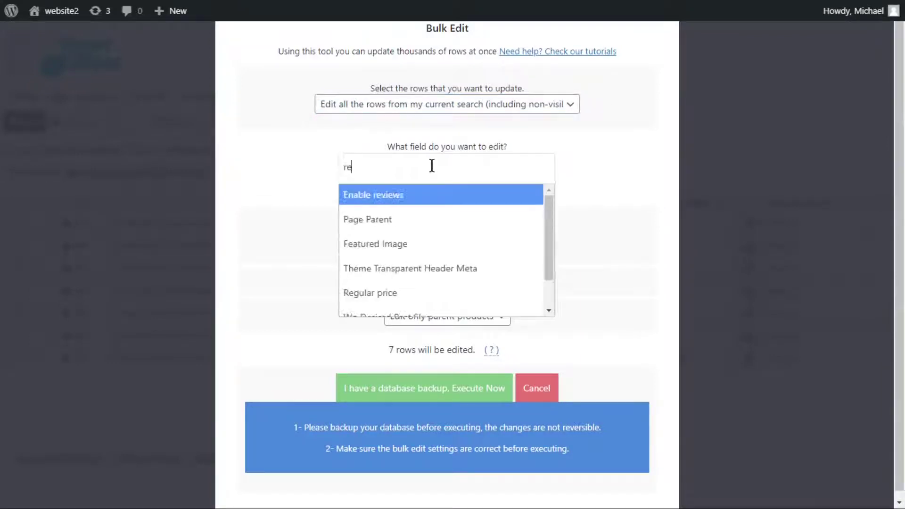
text(g)
click(442, 193)
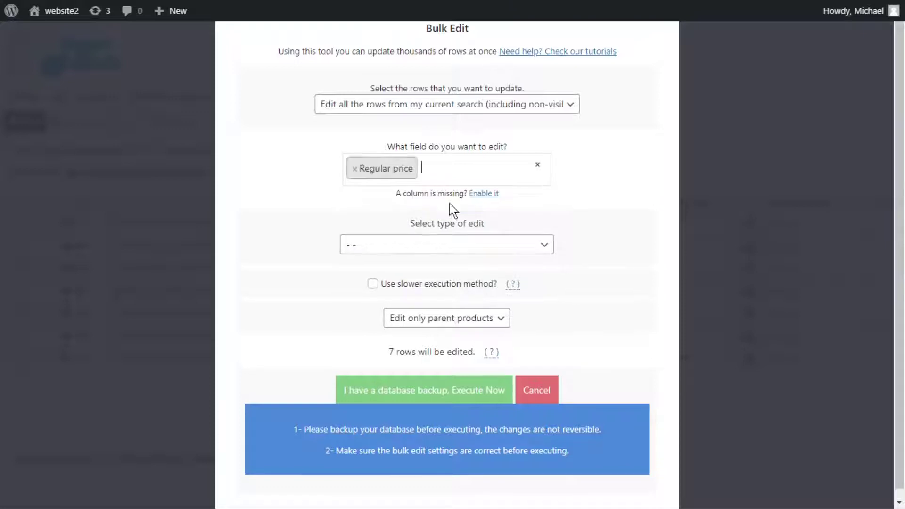
Apply the pasted REPLACE custom formula to parent products only and execute it.
click(504, 246)
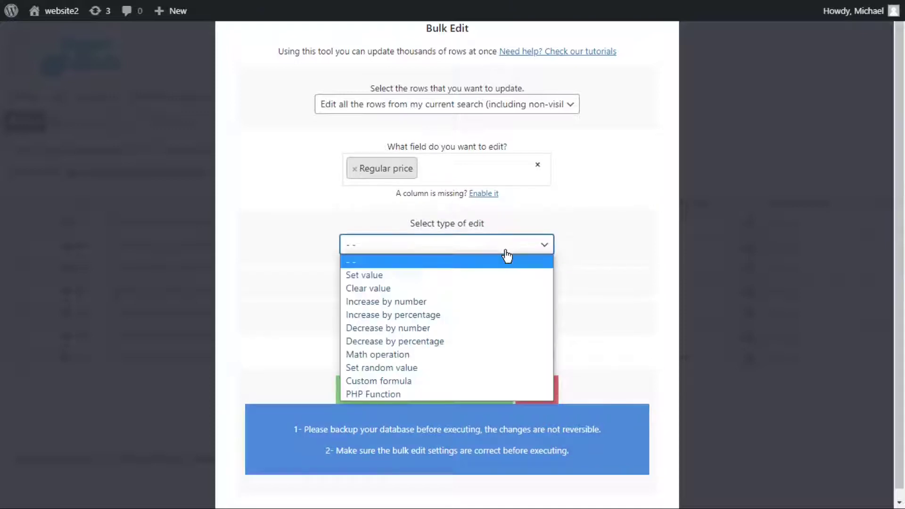
click(409, 385)
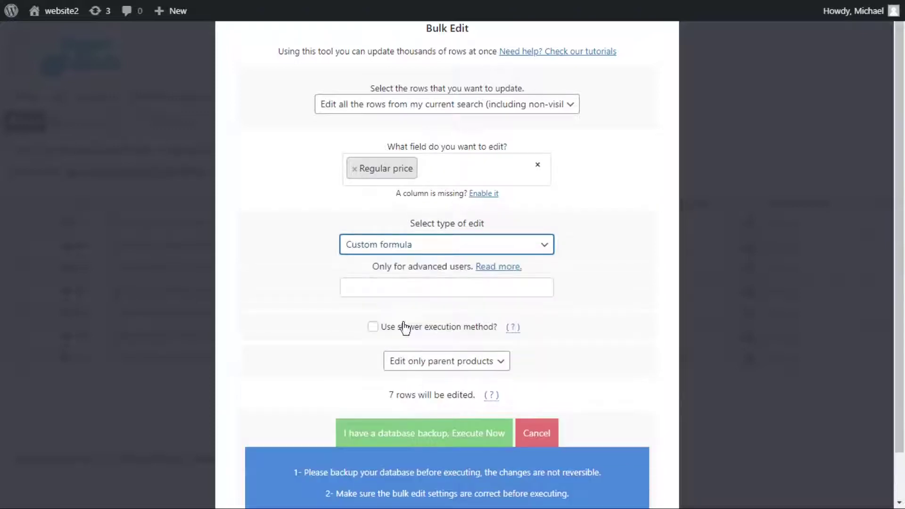
click(391, 286)
text(=REPLACE(""[::regex::]/^(\d+)(\.\d+)?/"", ""$1.99""))
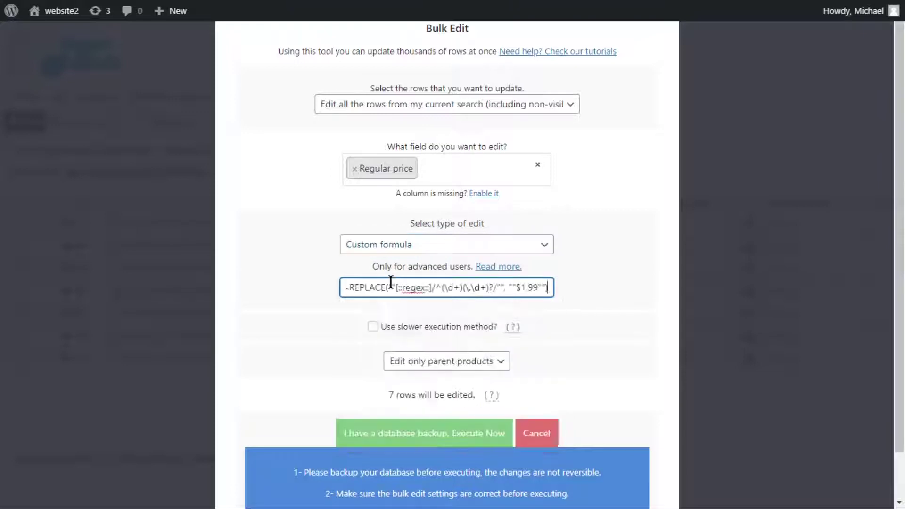
click(502, 366)
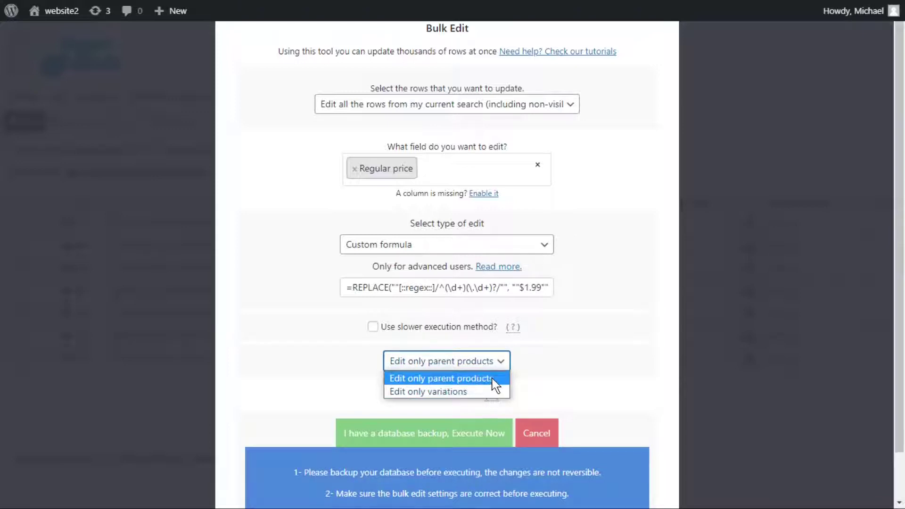
click(502, 363)
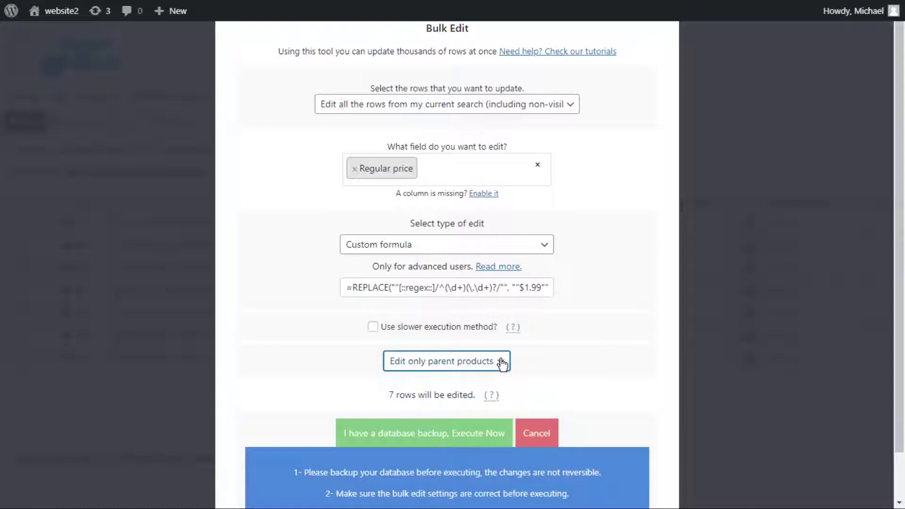
click(434, 435)
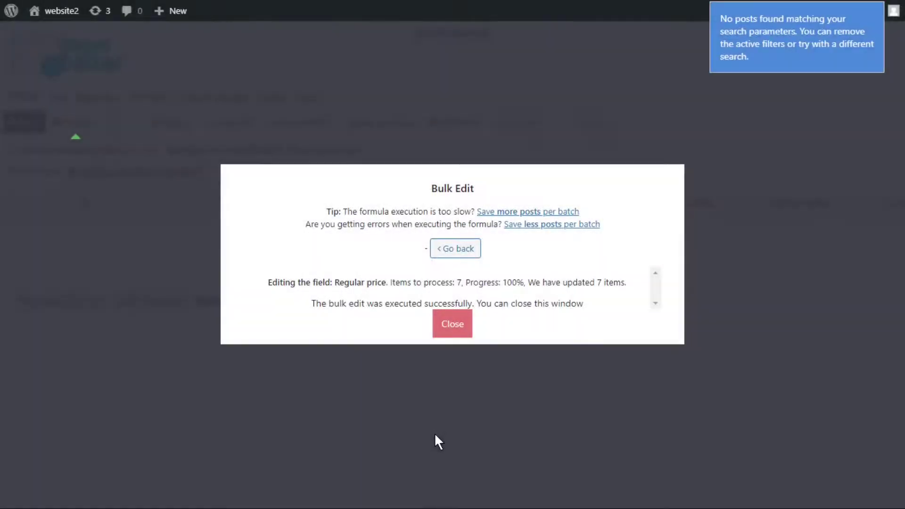
Close the bulk edit report, remove the _regular_price filter, and verify the 35.99 and 29.99 prices.
click(453, 327)
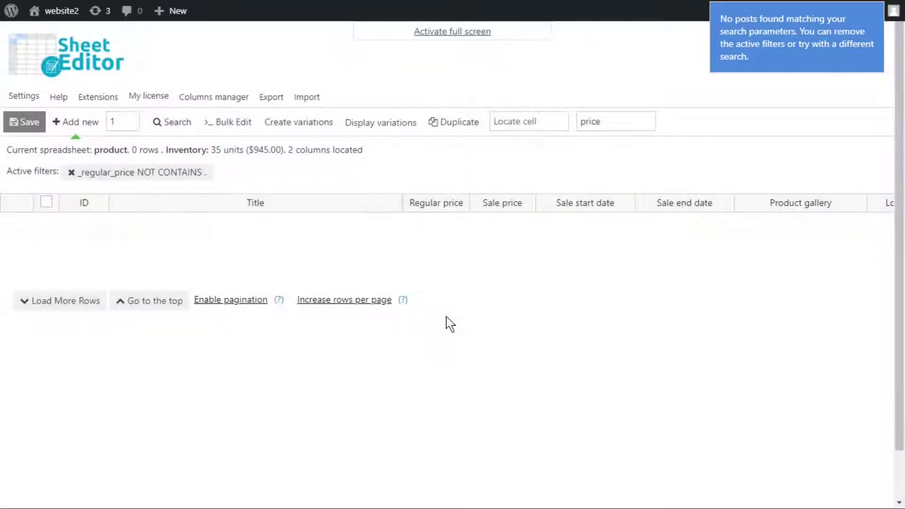
click(71, 173)
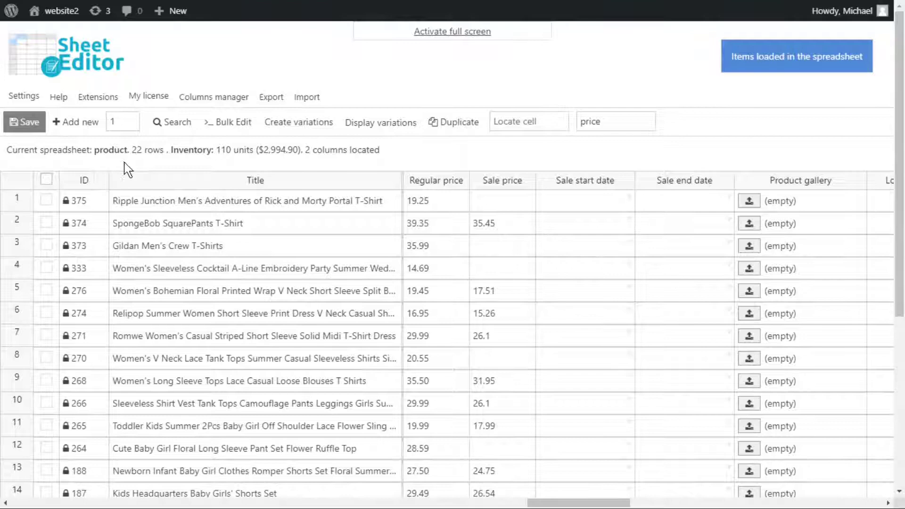
click(430, 248)
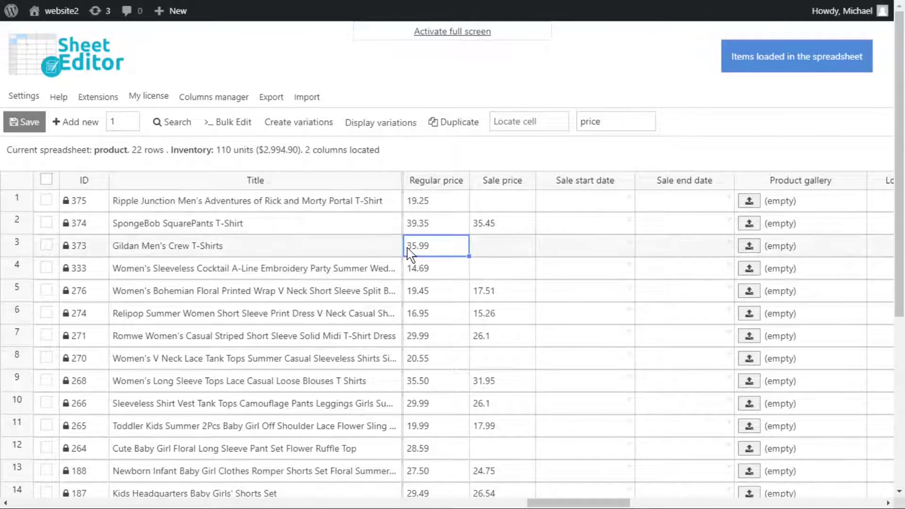
click(434, 336)
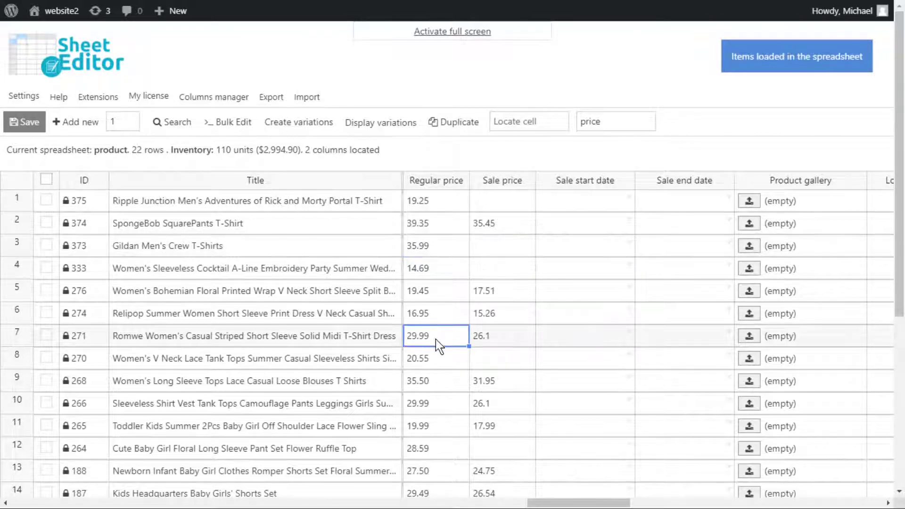
scroll(439, 382, down, 5)
scroll(436, 369, up, 5)
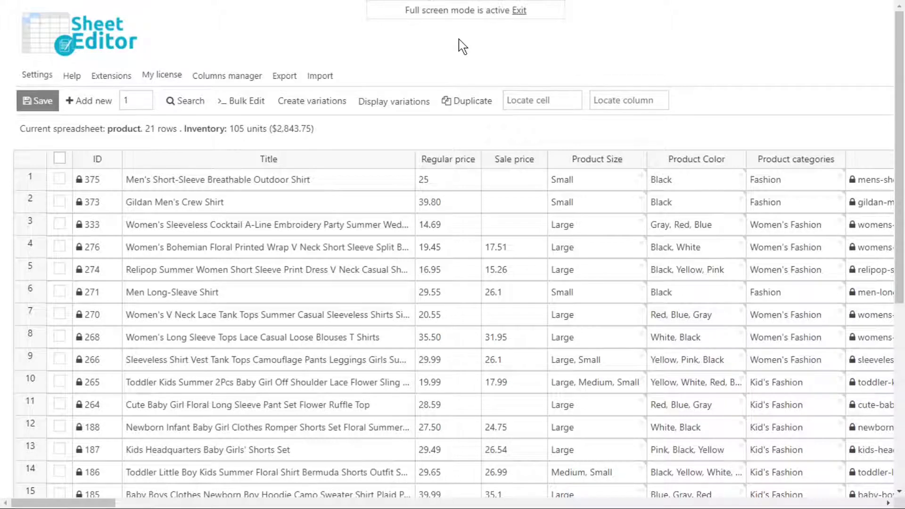
Search for 'Shirt' products tagged Fashion category, Small size and Black color.
click(177, 100)
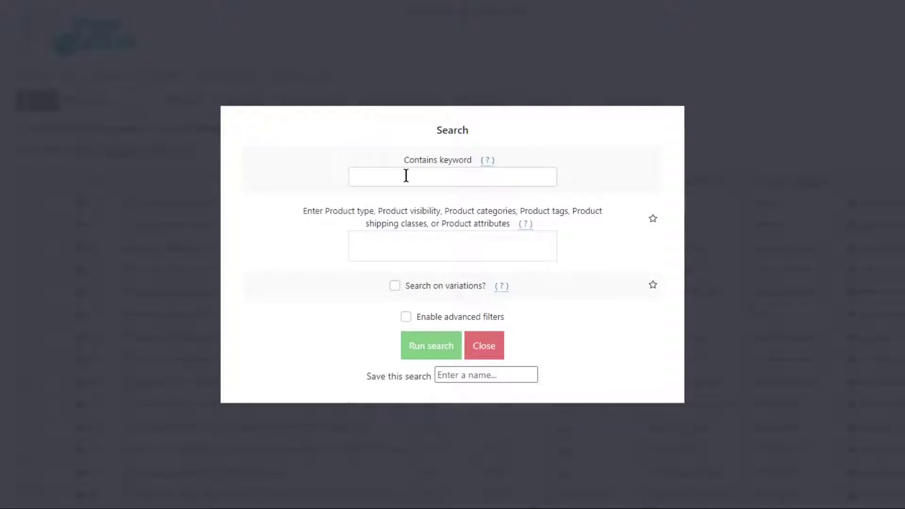
click(406, 176)
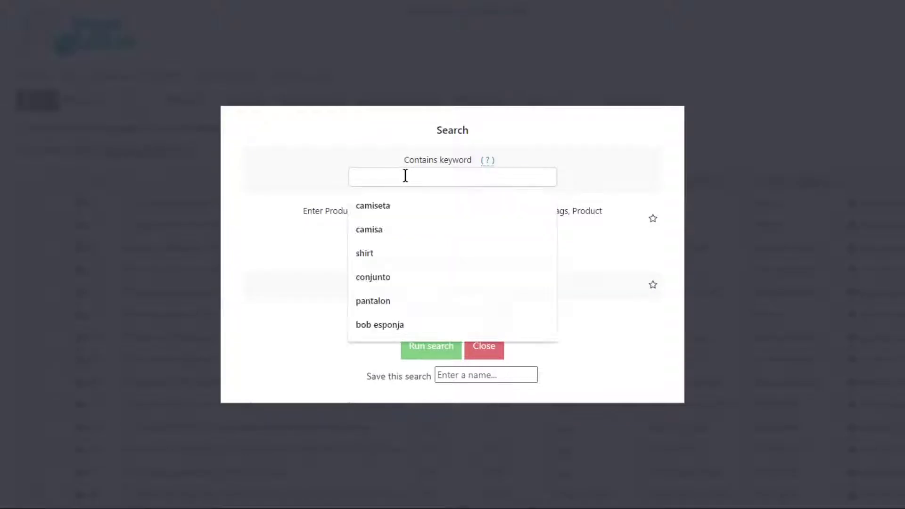
text(Shirt)
click(593, 239)
click(481, 247)
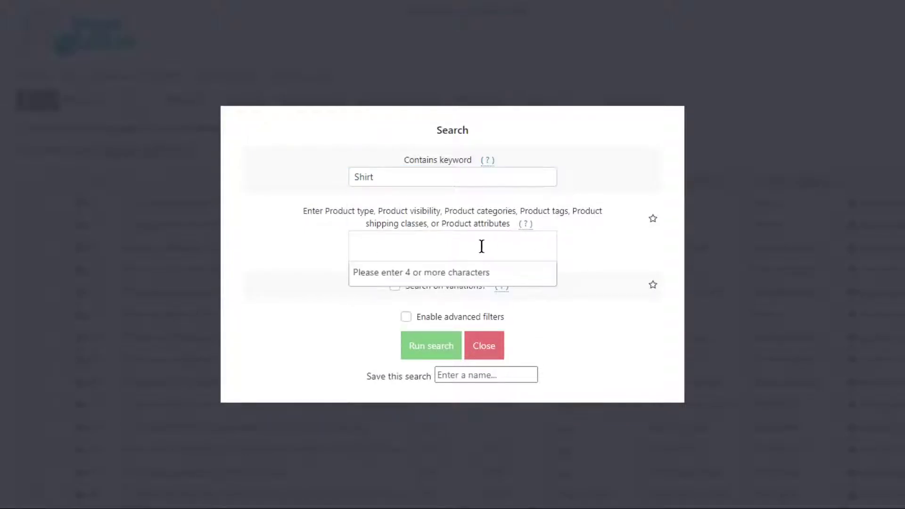
text(fashion)
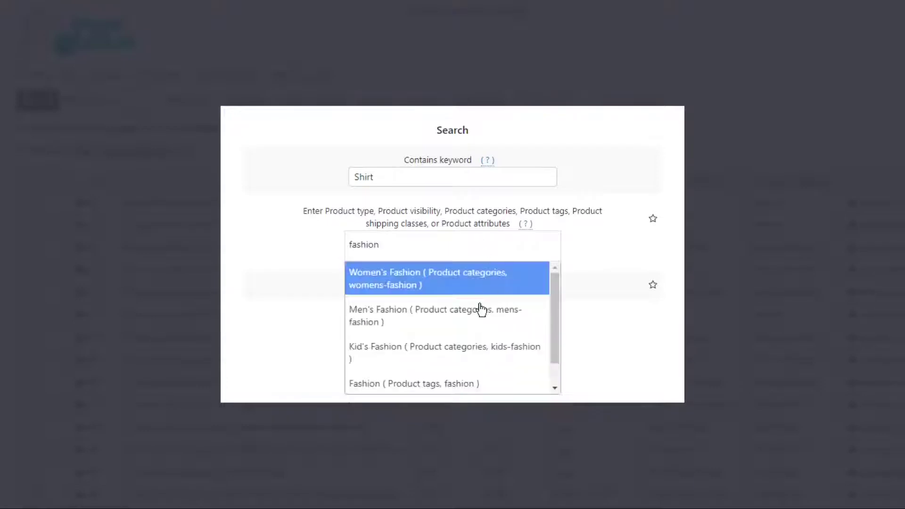
scroll(443, 389, down, 1)
click(442, 379)
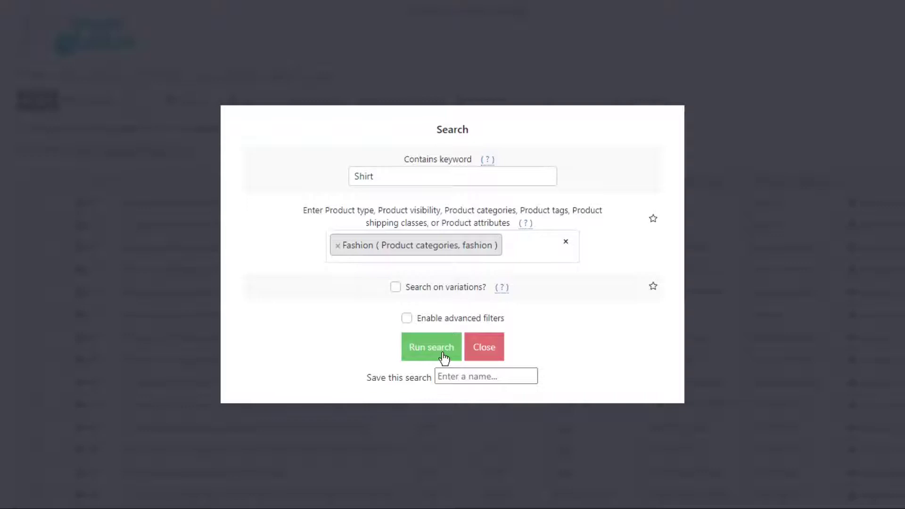
text(small)
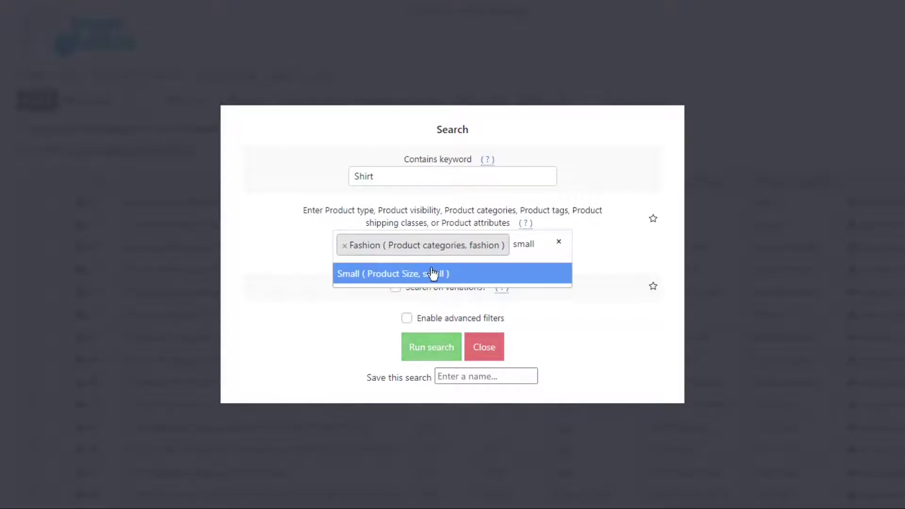
click(431, 274)
text(b)
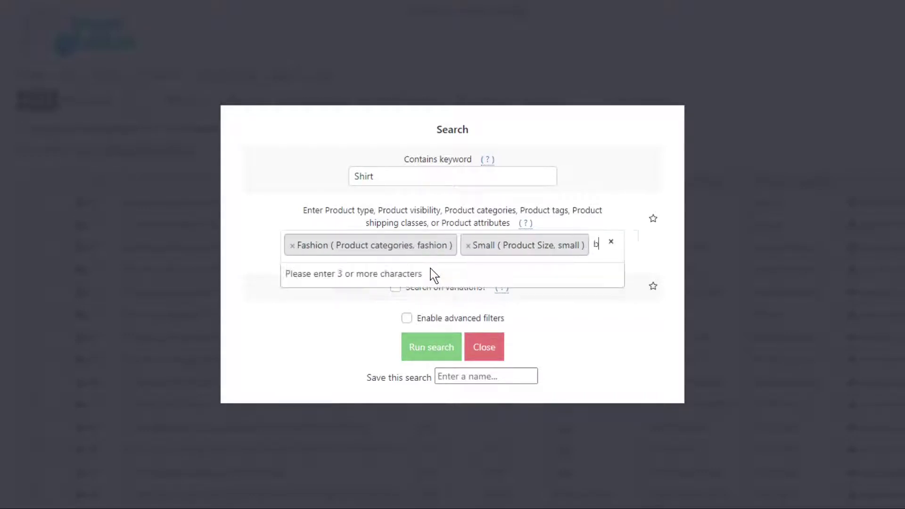
text(lack)
click(431, 274)
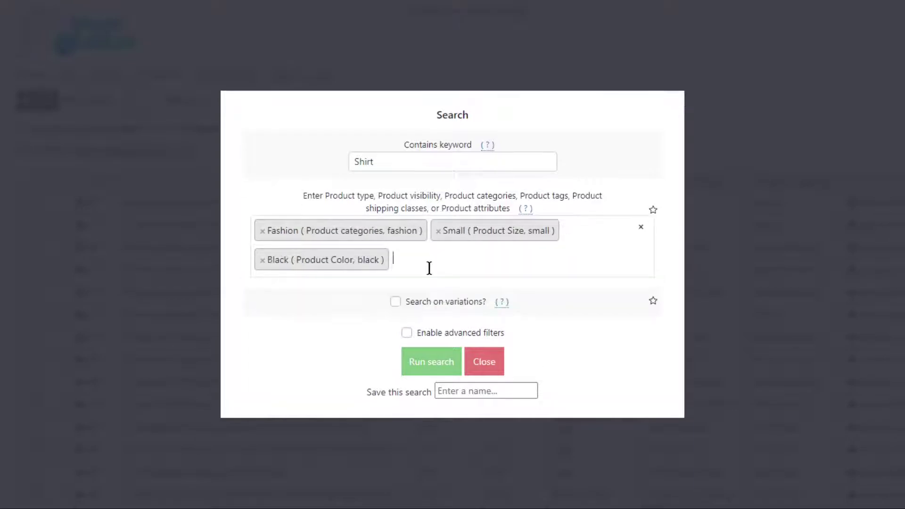
click(439, 363)
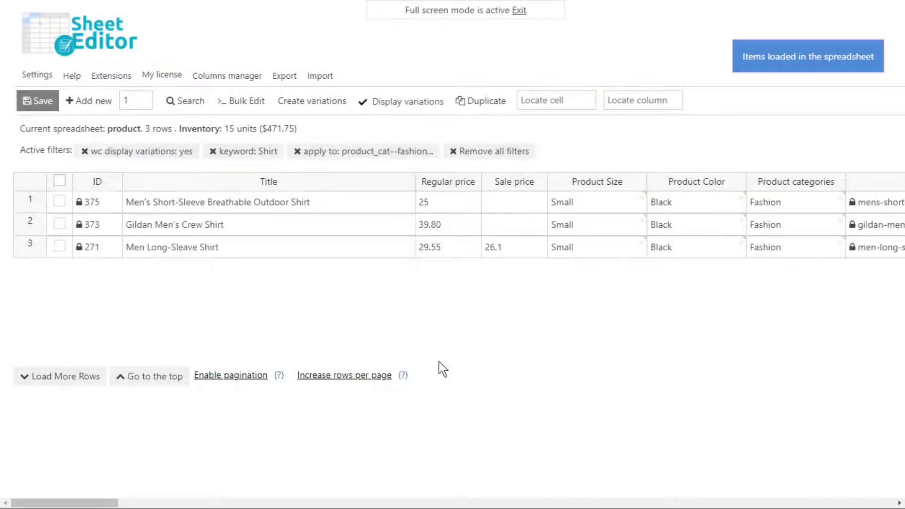
Target Regular price for all rows of the current search in Bulk Edit.
click(248, 100)
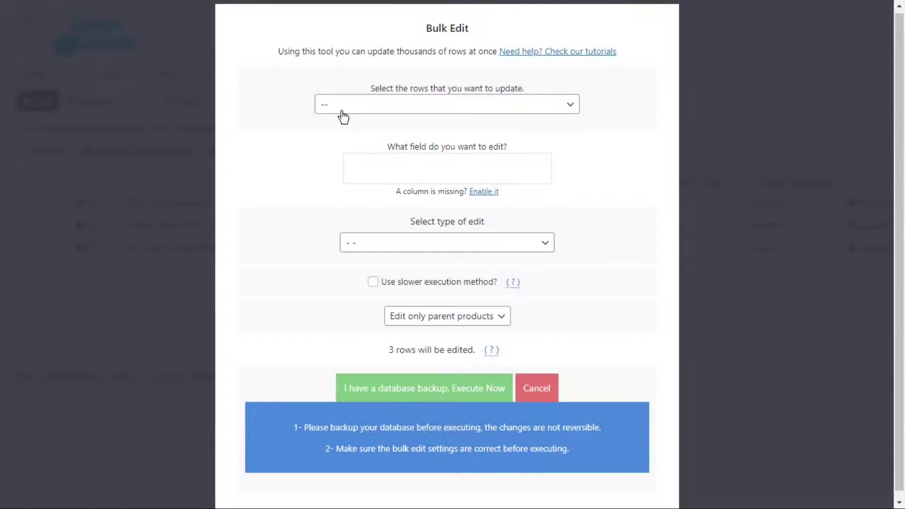
click(577, 108)
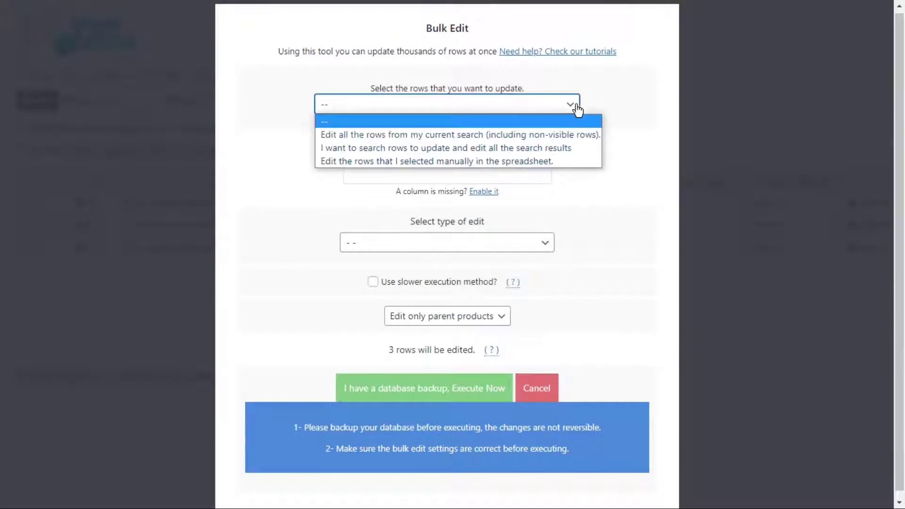
click(555, 135)
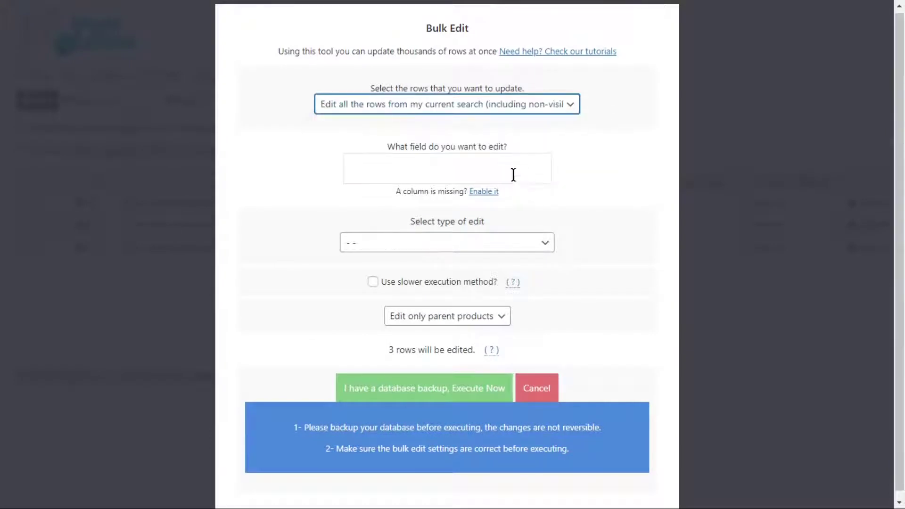
click(511, 168)
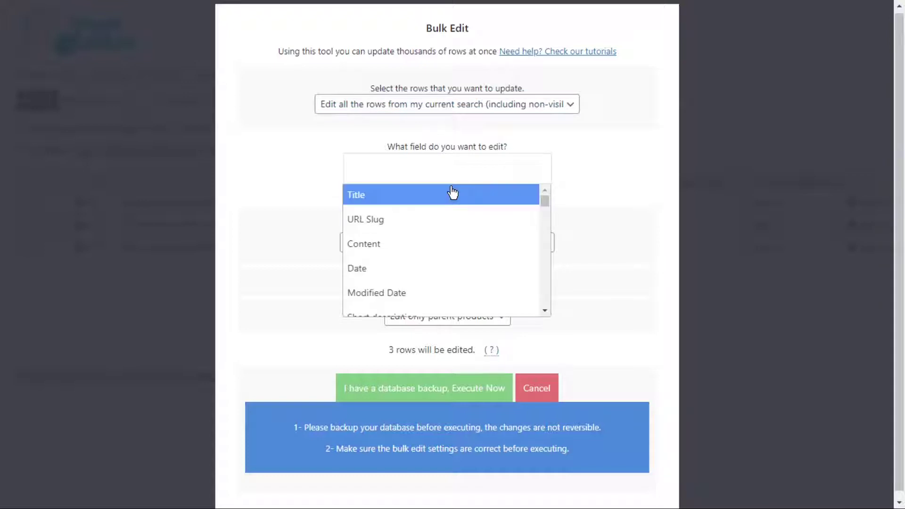
text(reg)
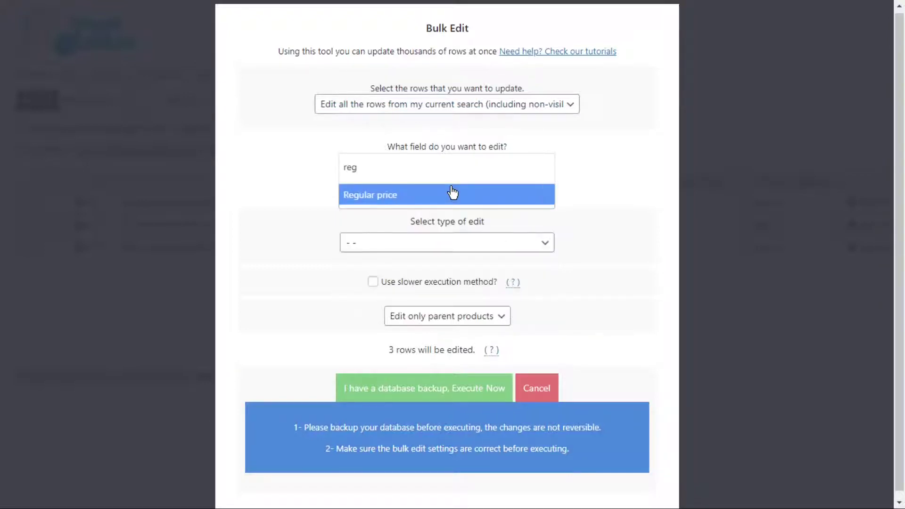
click(453, 194)
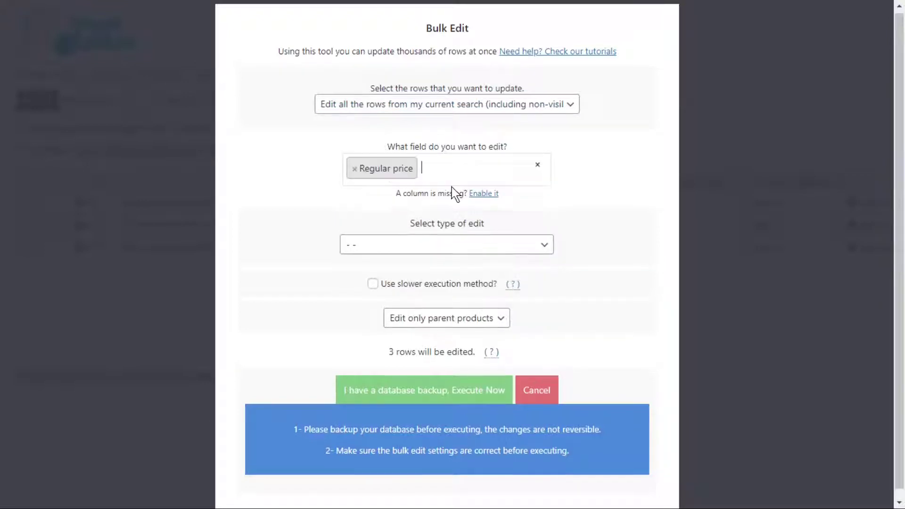
Enter the .99 REPLACE custom formula and execute the bulk edit.
click(527, 248)
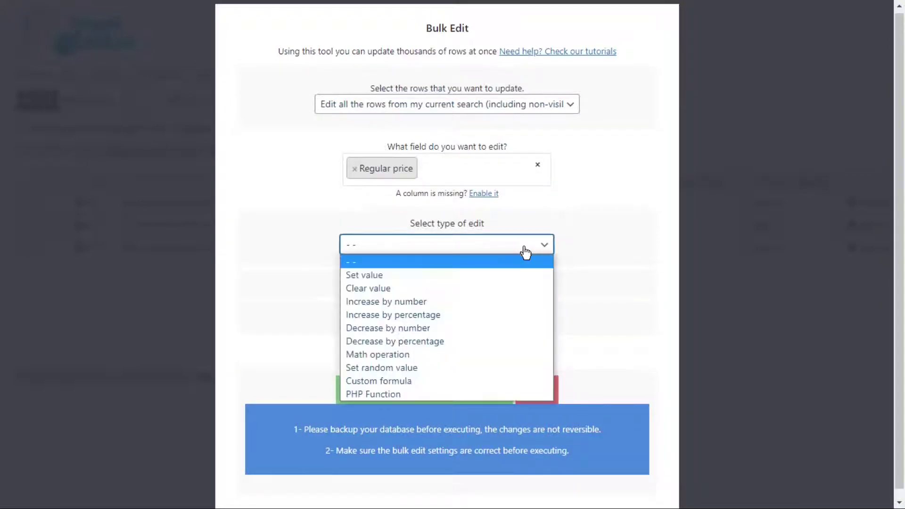
click(421, 385)
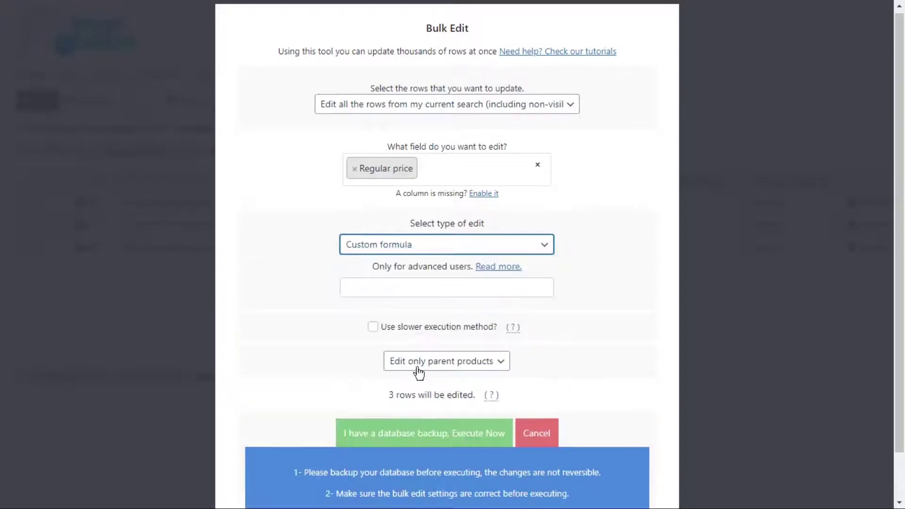
click(409, 288)
text(=REPLACE(""[::regex::]/^(\d+)(\.\d+)?/"", ""$1.99""))
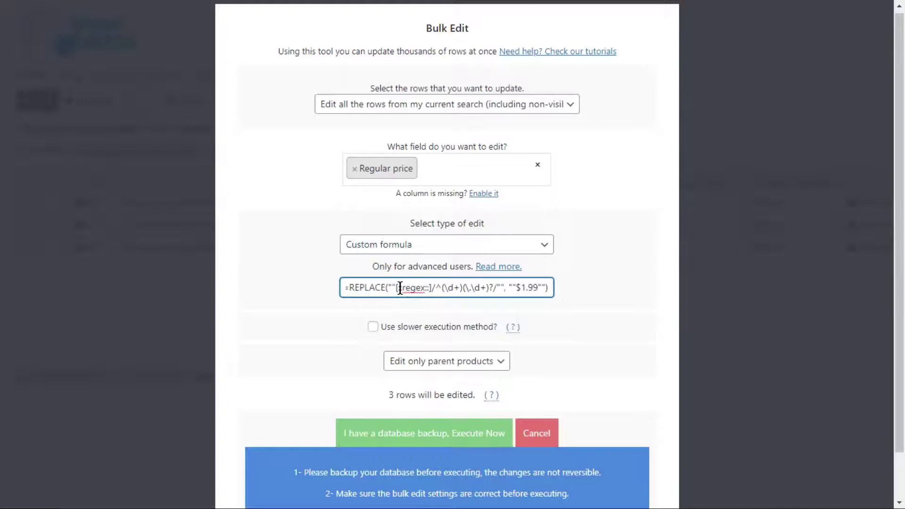
key(Tab)
key(Tab)
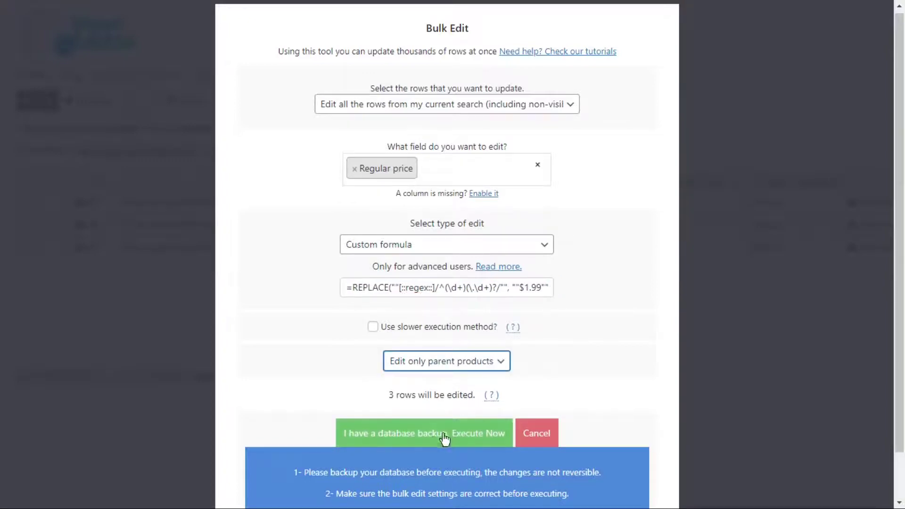
click(424, 433)
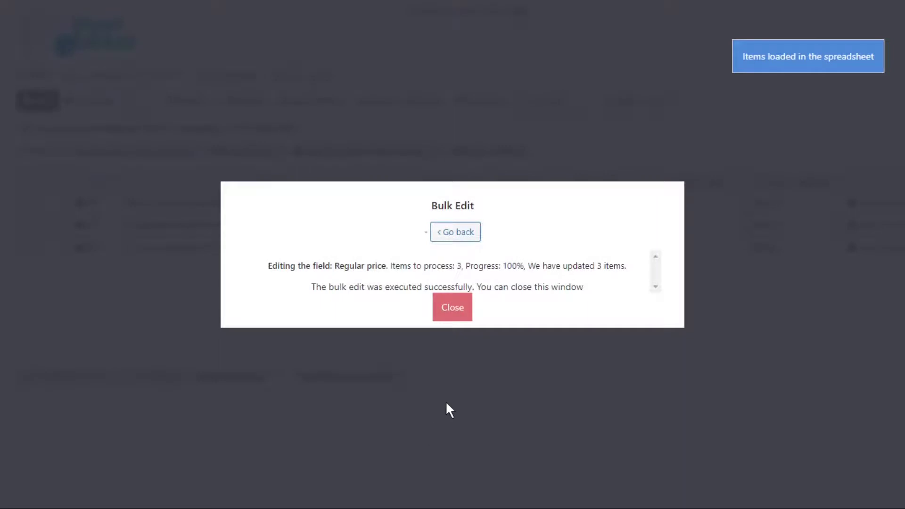
Close the Bulk Edit results dialog for the 3 updated shirts.
click(457, 309)
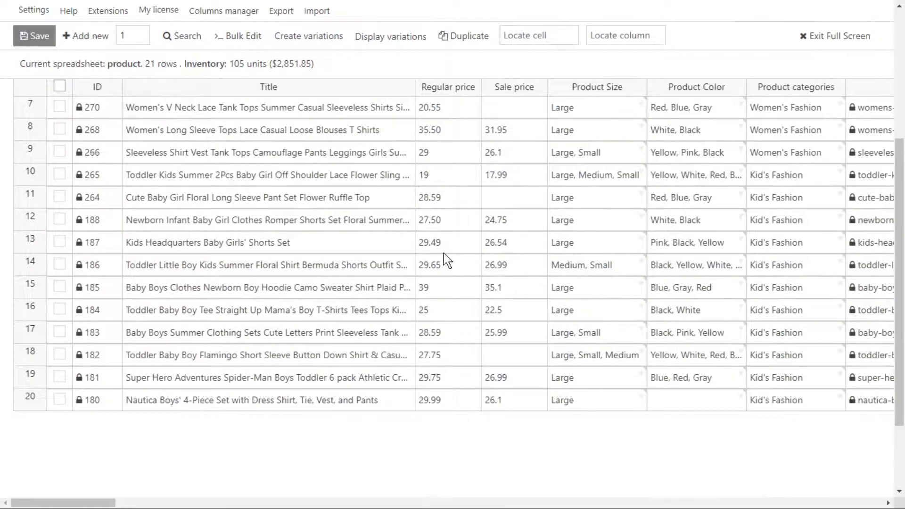
scroll(443, 254, up, 3)
mouse_move(242, 101)
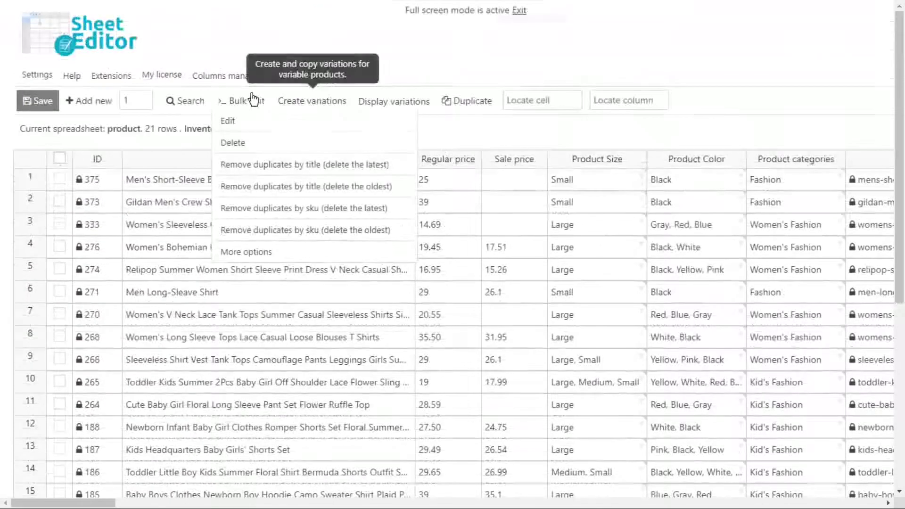
Choose Regular price for all 21 rows of the current search in Bulk Edit.
click(253, 101)
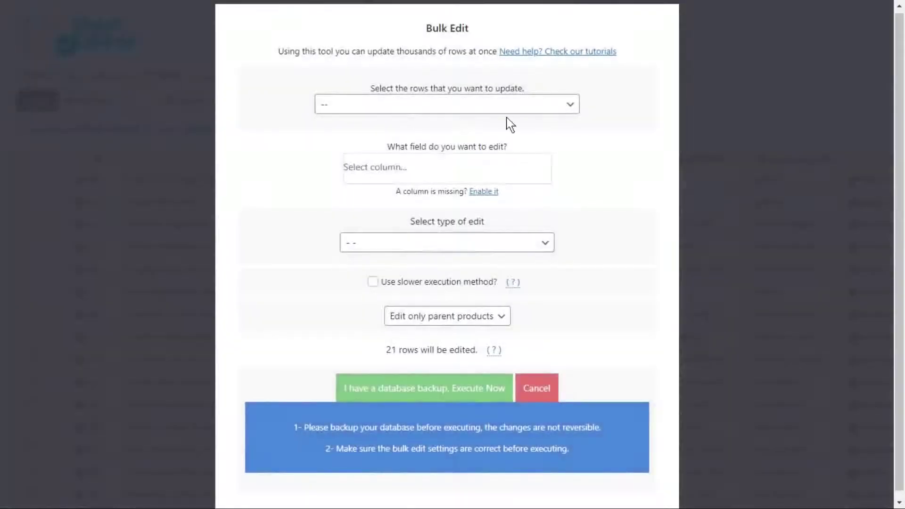
click(537, 112)
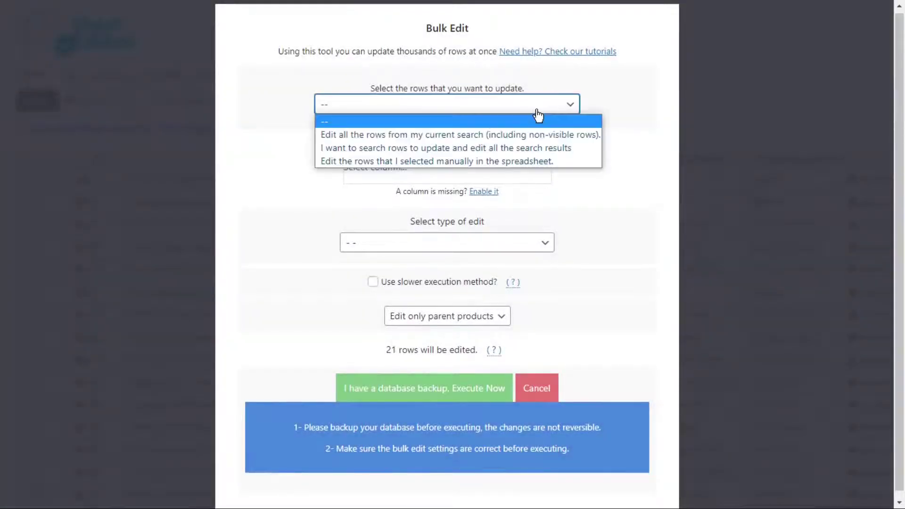
click(502, 135)
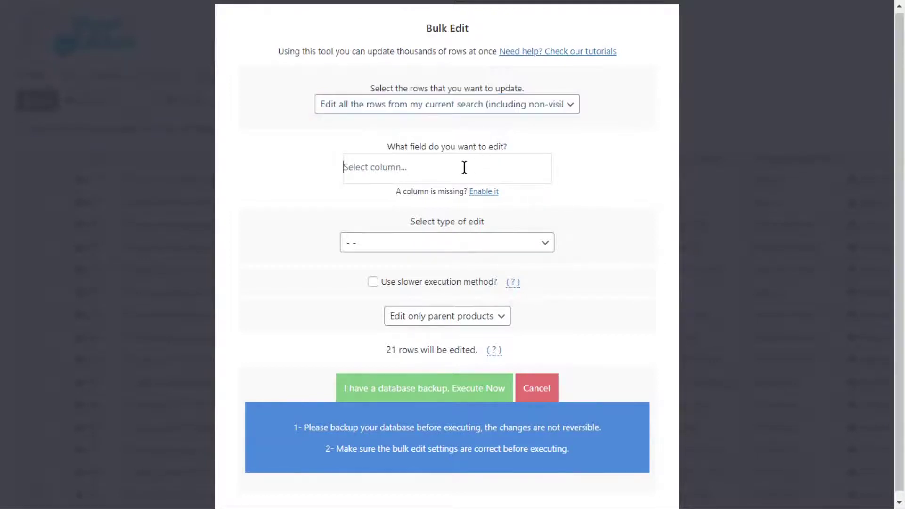
click(464, 167)
text(reg)
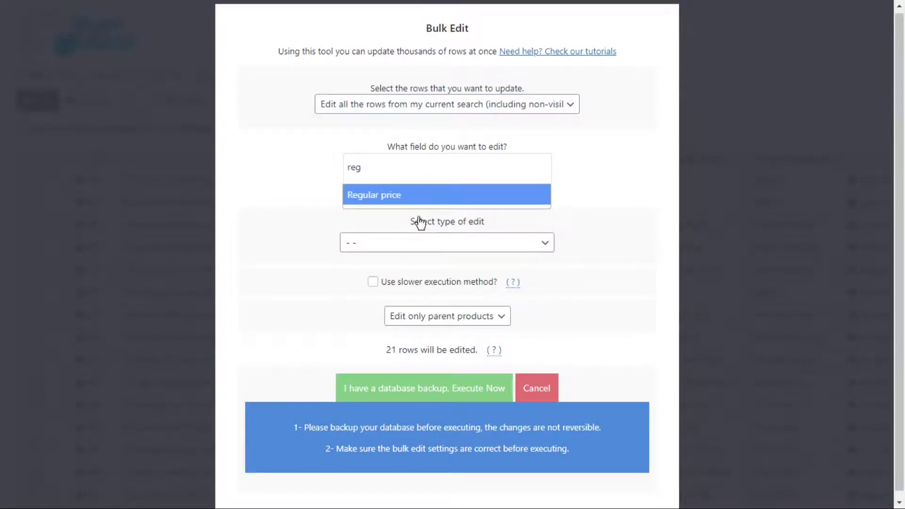
click(426, 199)
Paste the .99 REPLACE custom formula and execute it on all products.
click(420, 246)
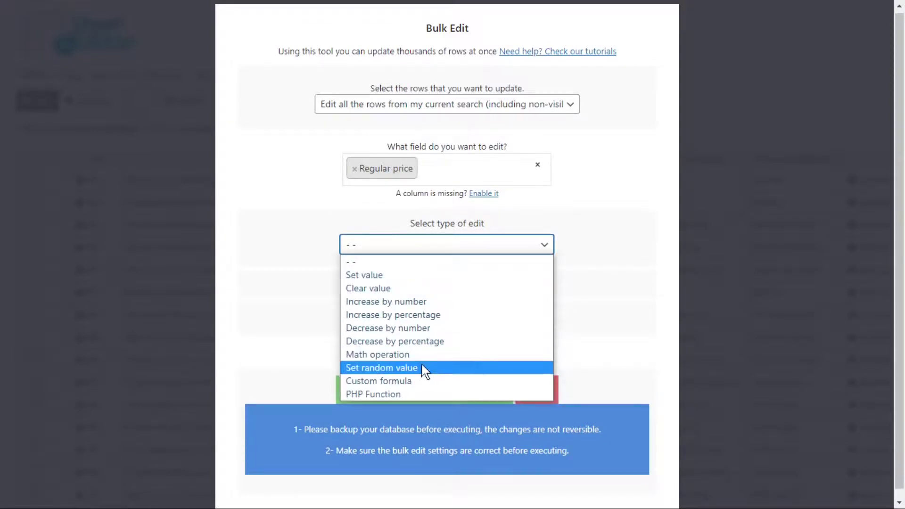
click(422, 381)
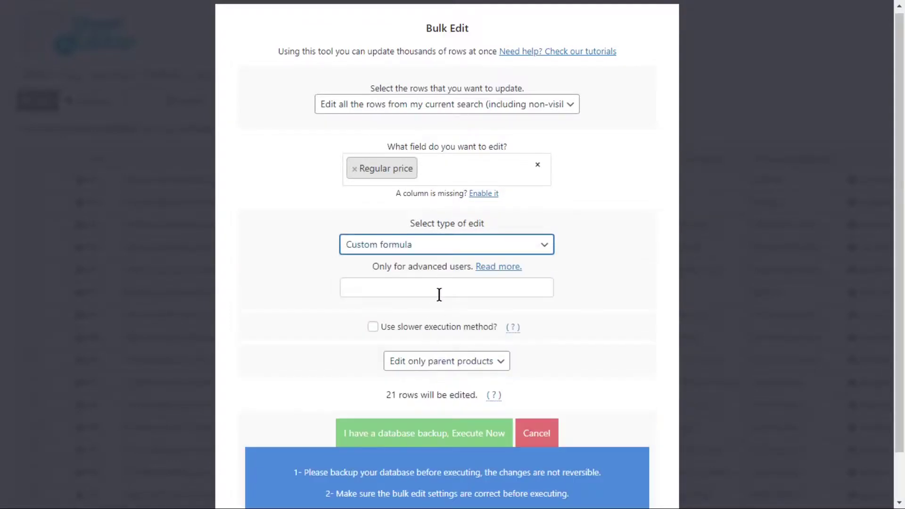
click(439, 289)
text(=REPLACE(""[::regex::]/^(\d+)(\.\d+)?/"", ""$1.99""))
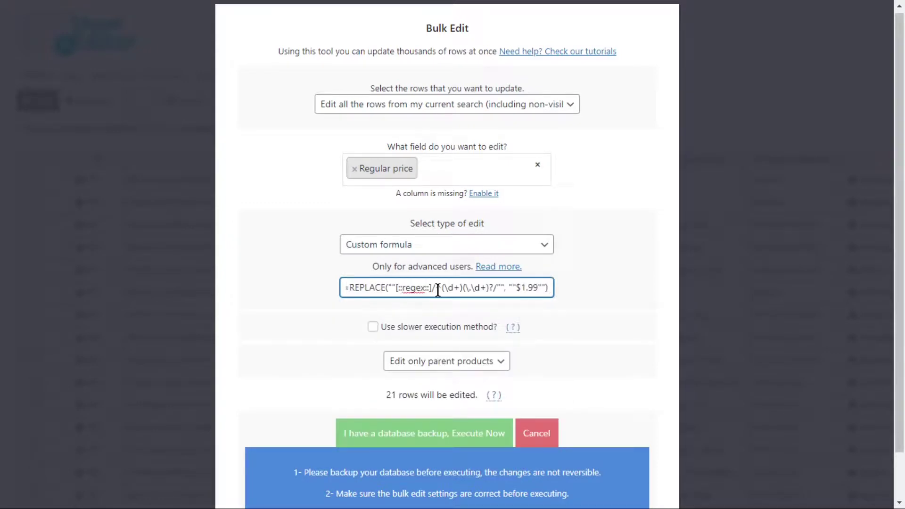
click(430, 434)
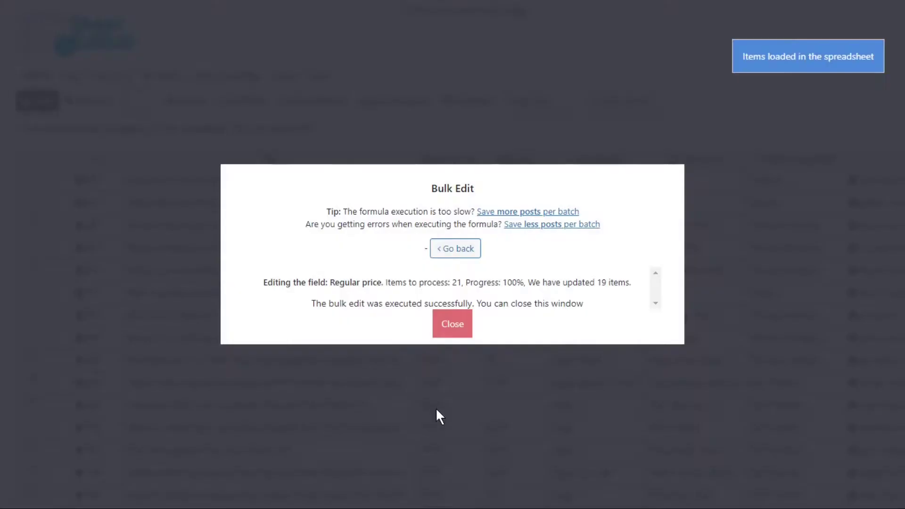
Close the Bulk Edit results dialog to review the .99 regular prices.
click(450, 324)
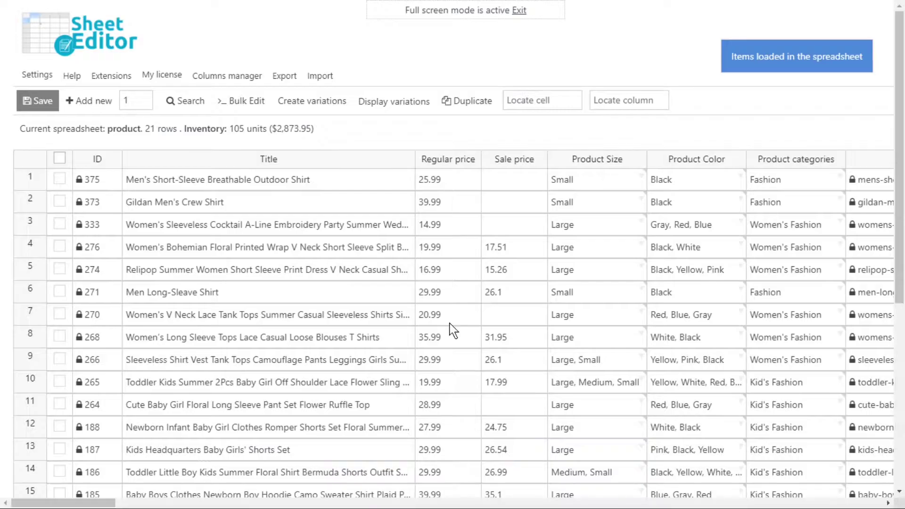
scroll(450, 324, down, 5)
scroll(450, 324, up, 5)
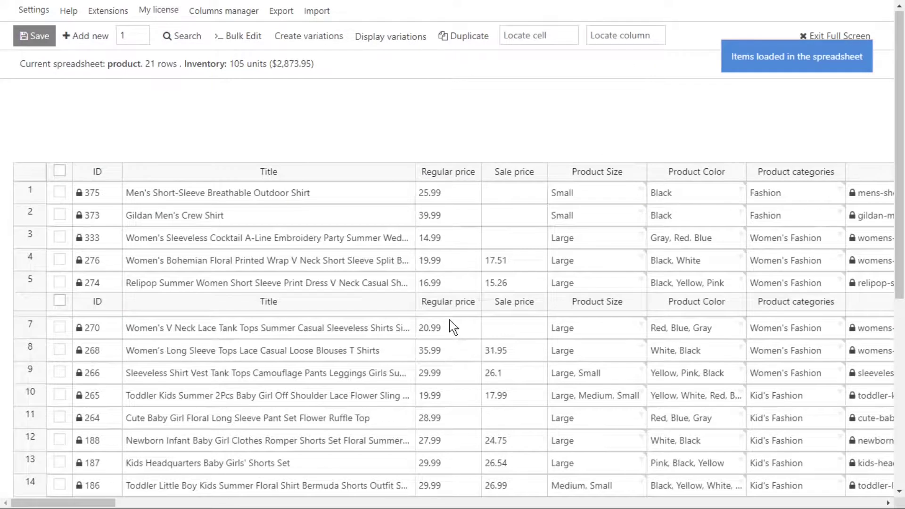
scroll(450, 327, up, 1)
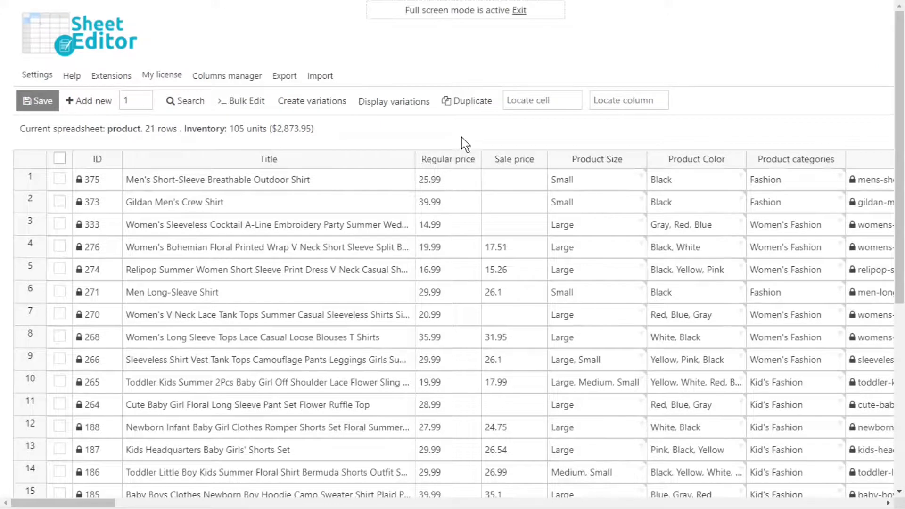